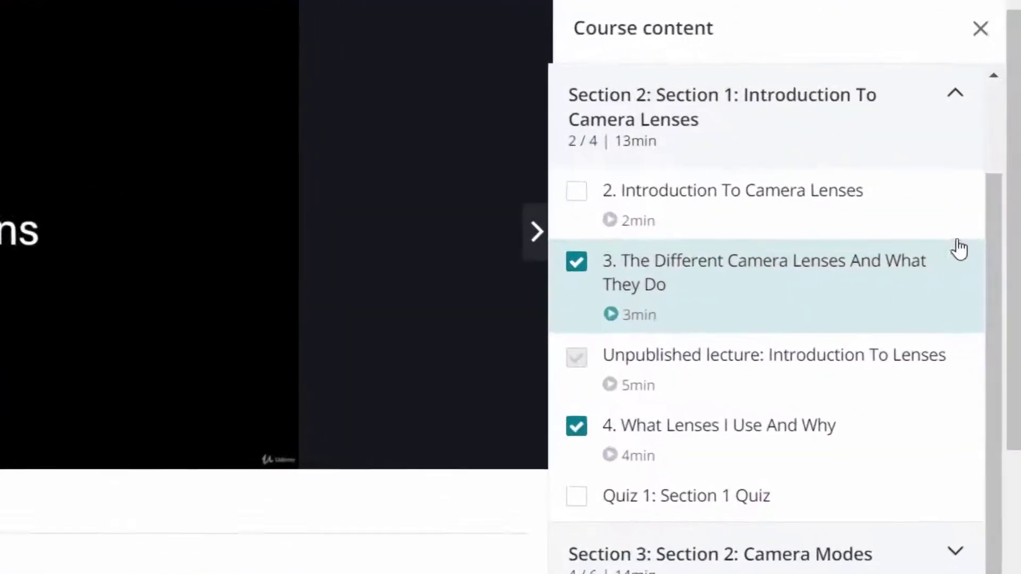
scroll(981, 559, "down", 2)
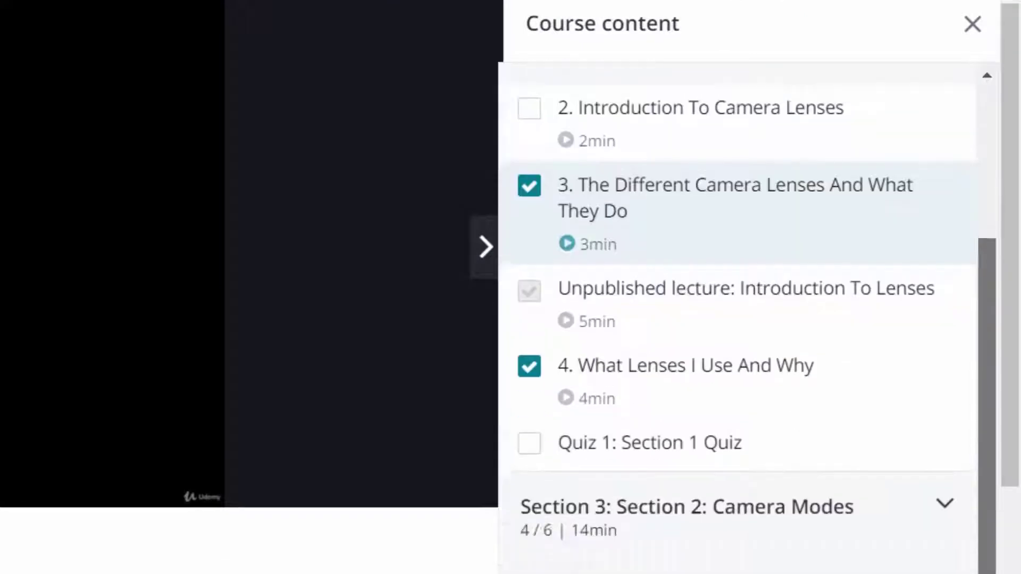
scroll(957, 510, "down", 1)
- Expand the Section 3: Camera Modes lecture list in the Udemy course sidebar
left_click(941, 456)
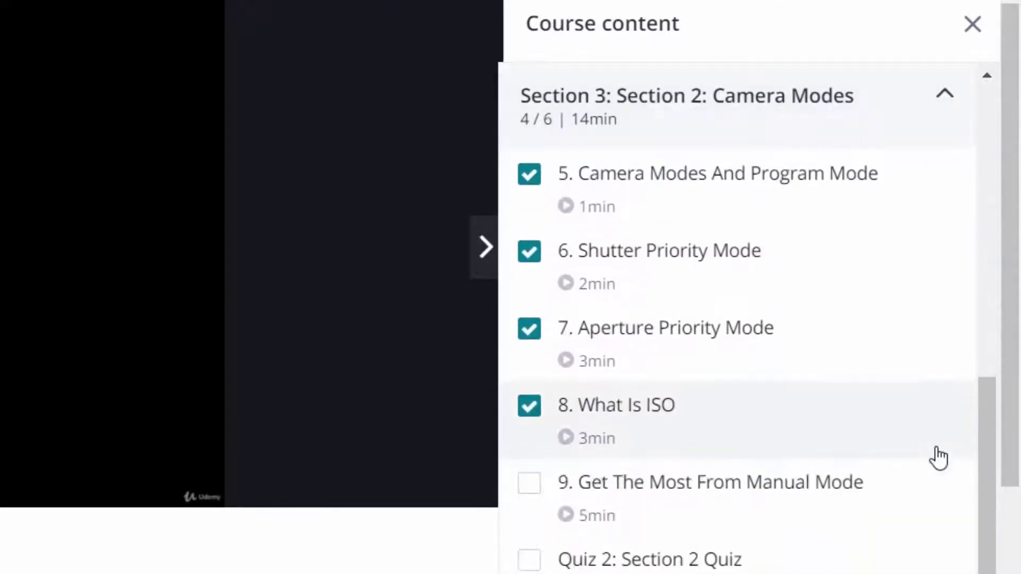
scroll(996, 535, "down", 3)
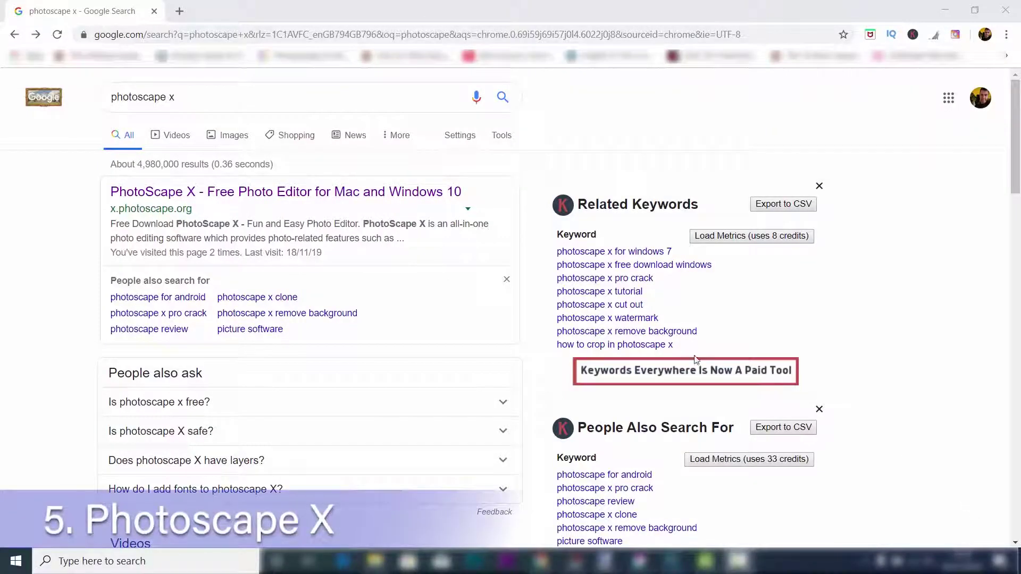
- Open the PhotoScape X homepage from the Google search results
left_click(358, 199)
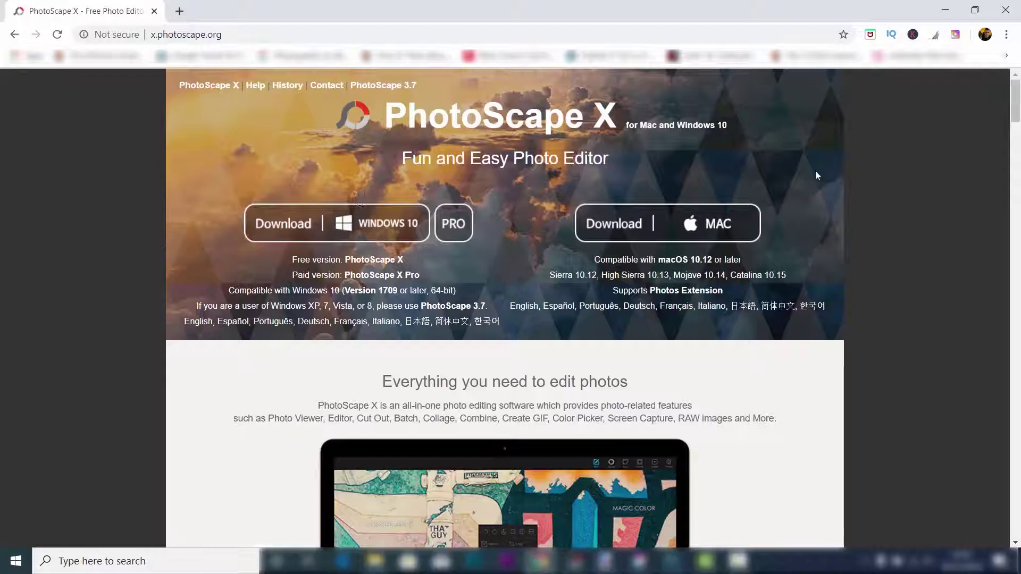
left_click_drag(1017, 115, 1016, 125)
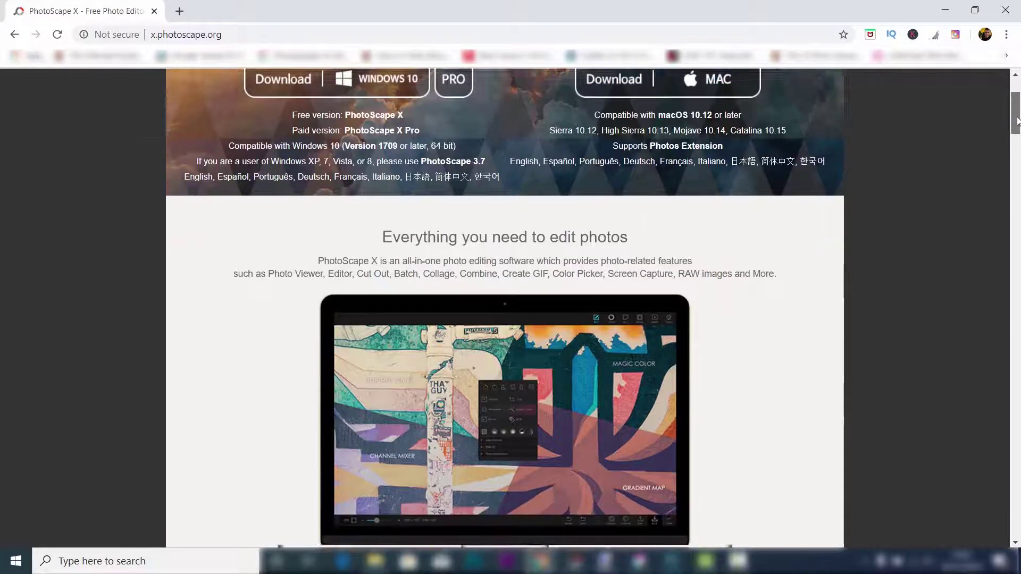
left_click_drag(1018, 116, 1018, 204)
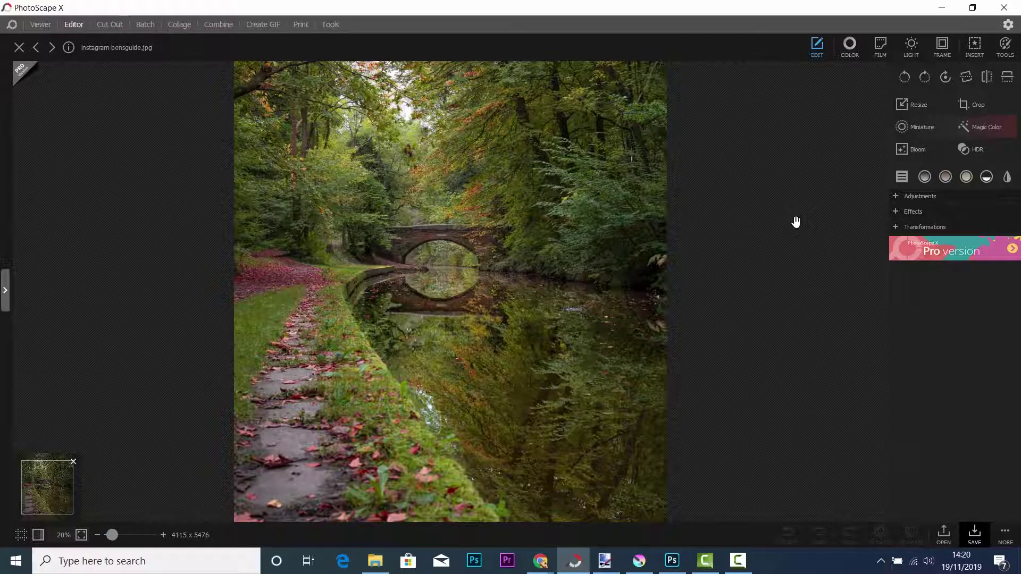
- Browse the canal photo's COLOR and FILM options, then expand the EDIT Adjustments list
left_click(851, 46)
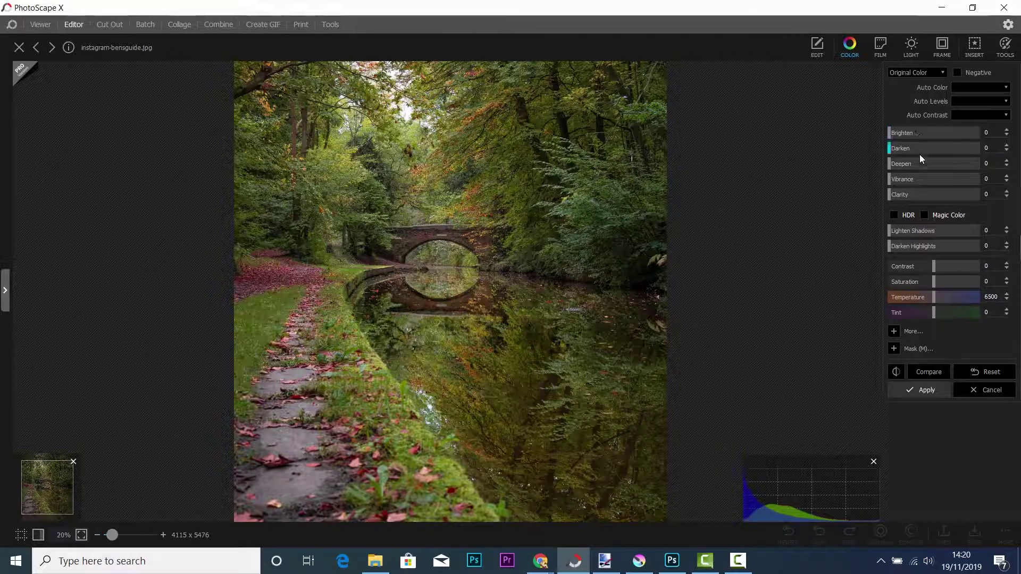
left_click(881, 47)
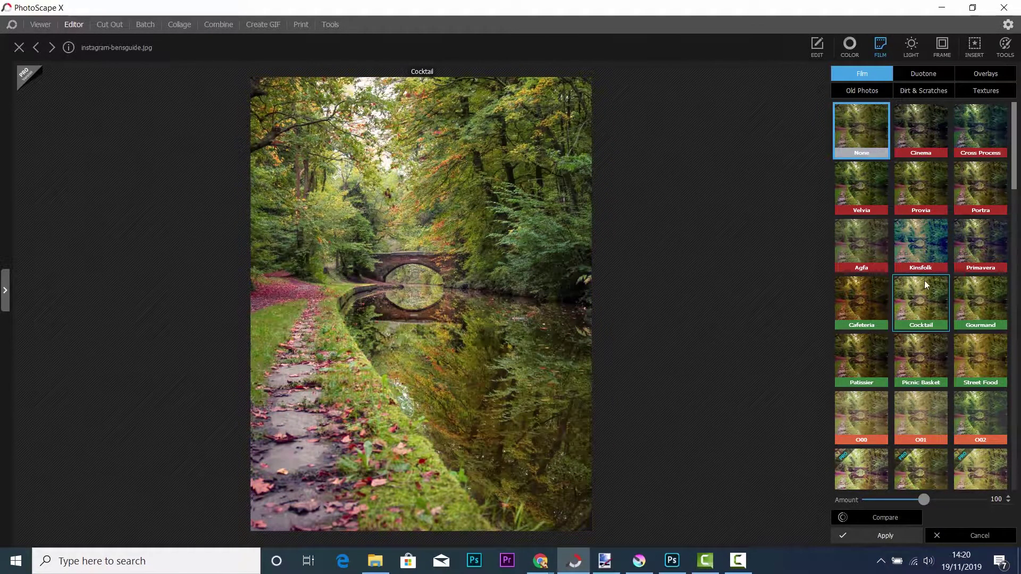
left_click(818, 42)
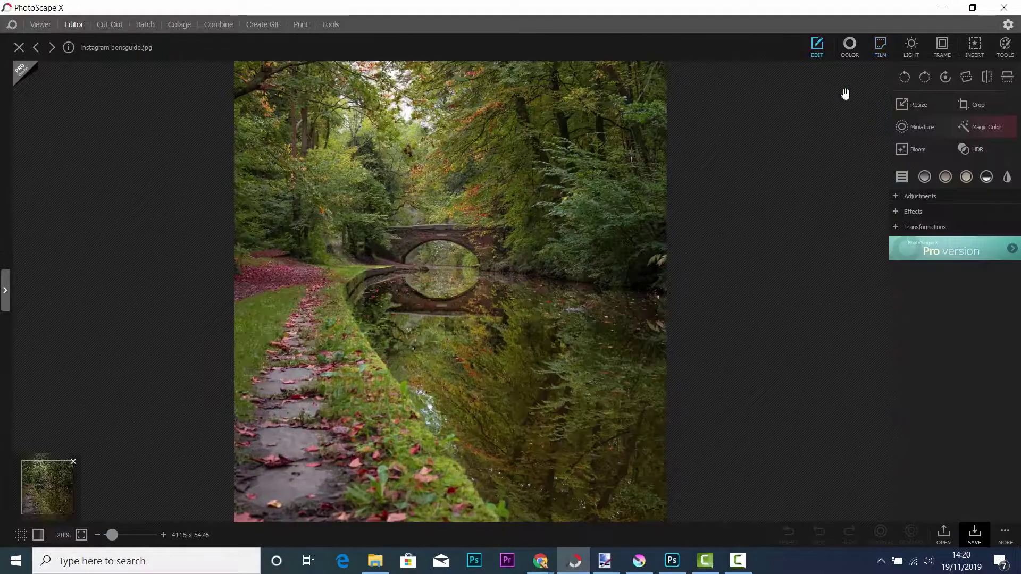
left_click(899, 199)
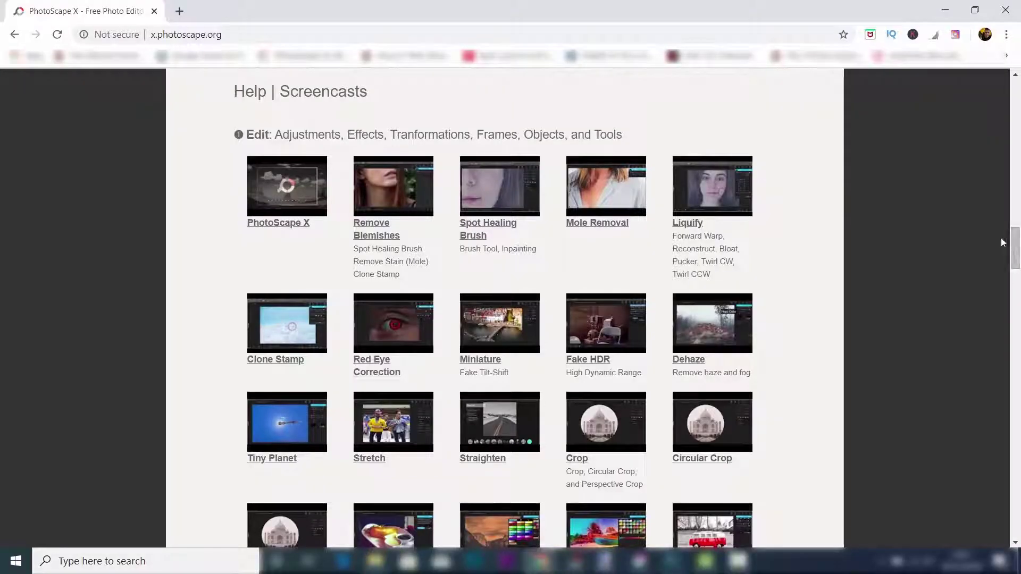
scroll(1016, 246, "down", 1)
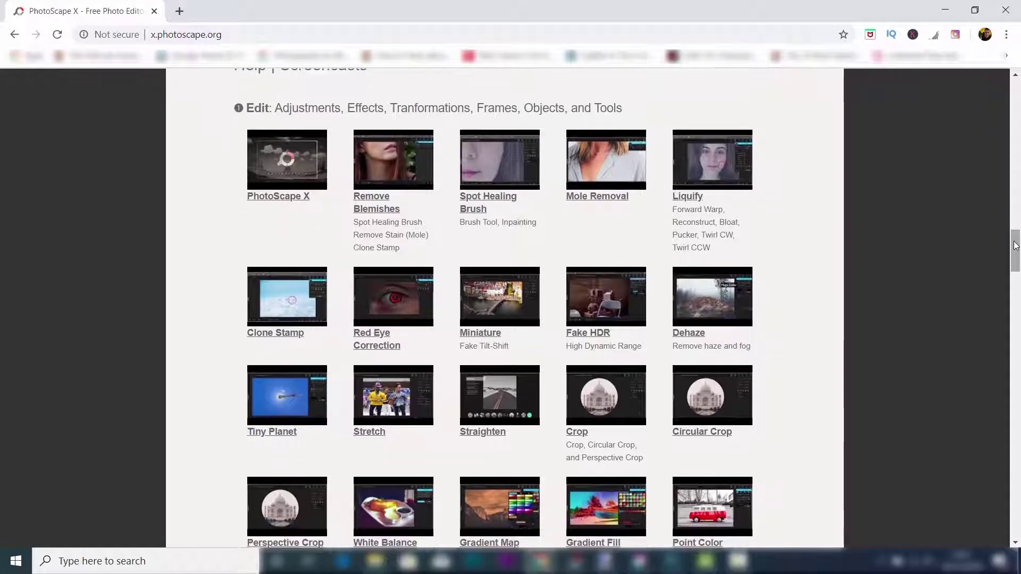
scroll(1015, 245, "down", 1)
scroll(1016, 246, "down", 1)
scroll(1016, 246, "down", 1)
scroll(1016, 244, "down", 1)
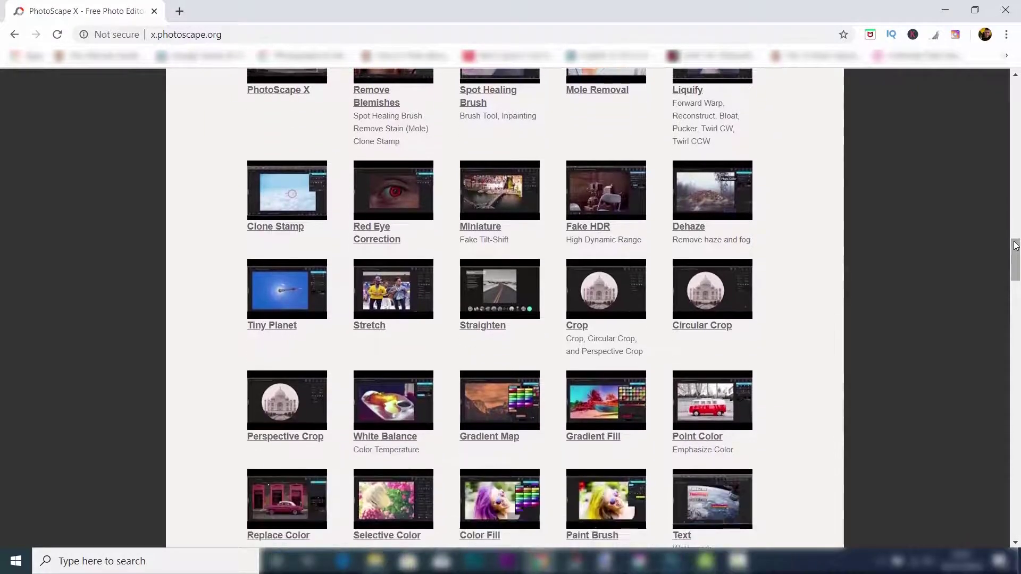
scroll(1015, 244, "down", 1)
scroll(1016, 245, "down", 1)
scroll(1016, 245, "down", 1)
scroll(1015, 245, "down", 2)
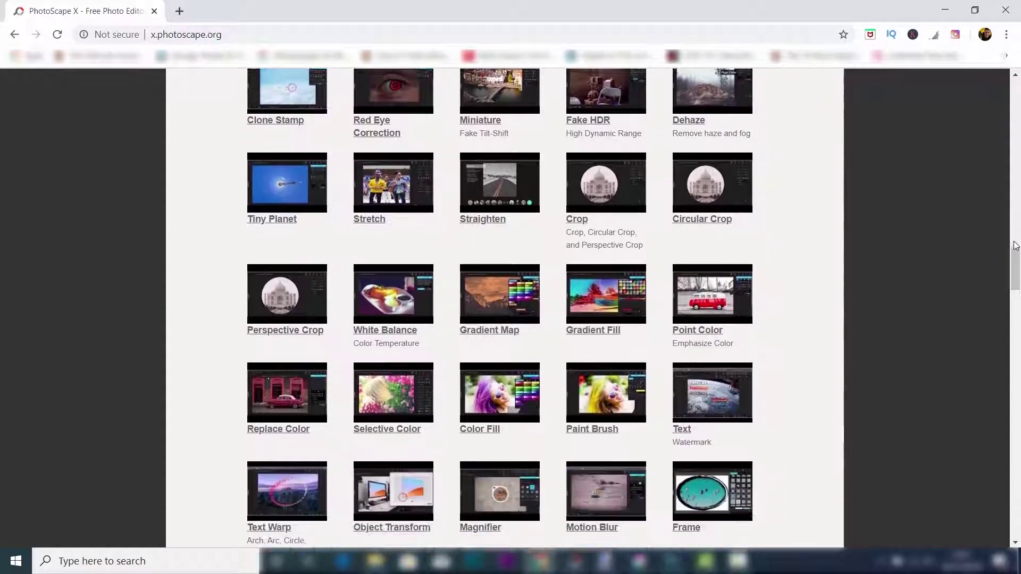
scroll(1016, 245, "down", 1)
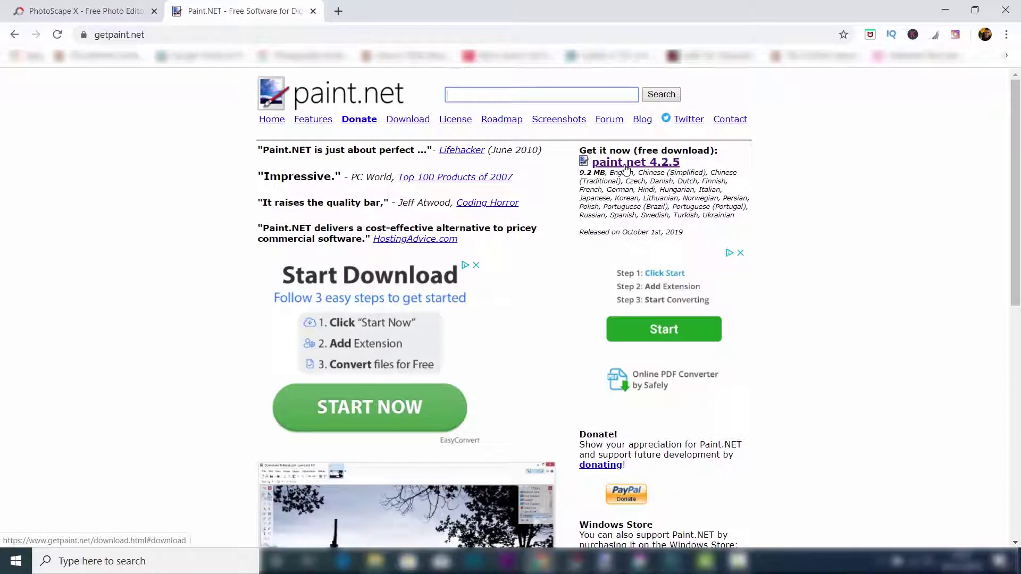
- Bring up the paint.net editor window with the kingfisher photo
left_click(603, 561)
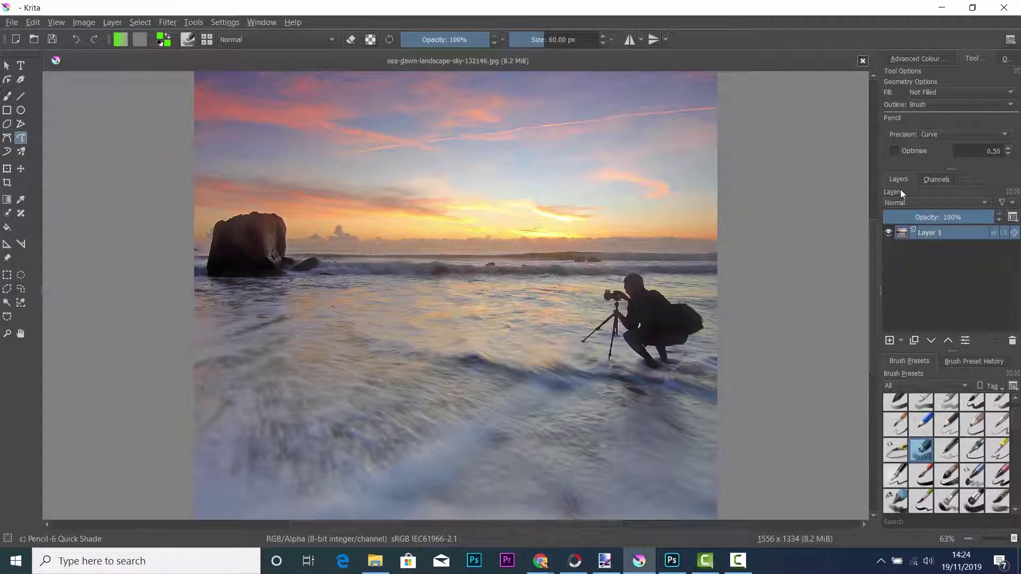
- Show Krita's pop-up brush and colour wheel palette over the seaside photo
right_click(432, 248)
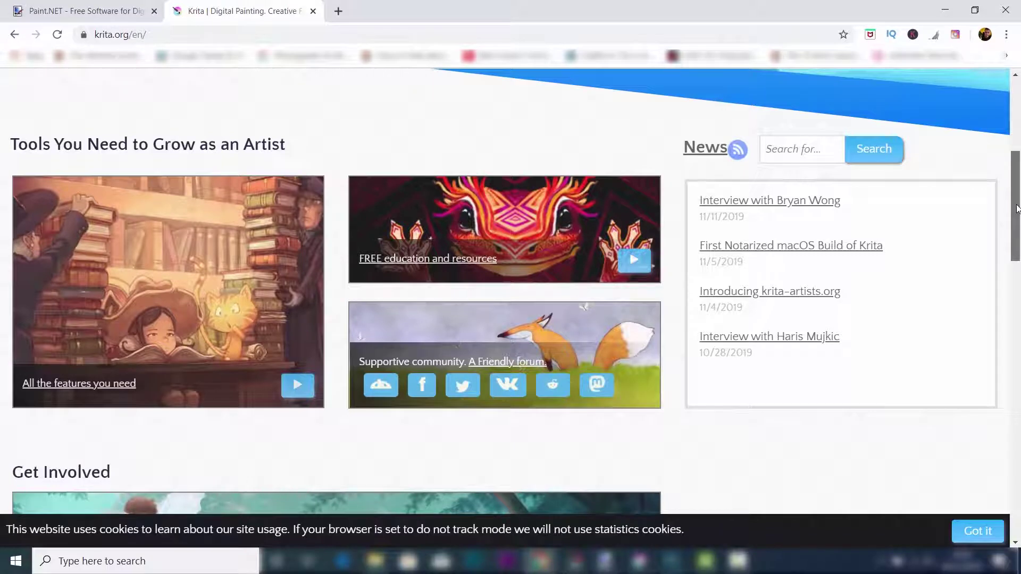
left_click_drag(1017, 209, 1014, 372)
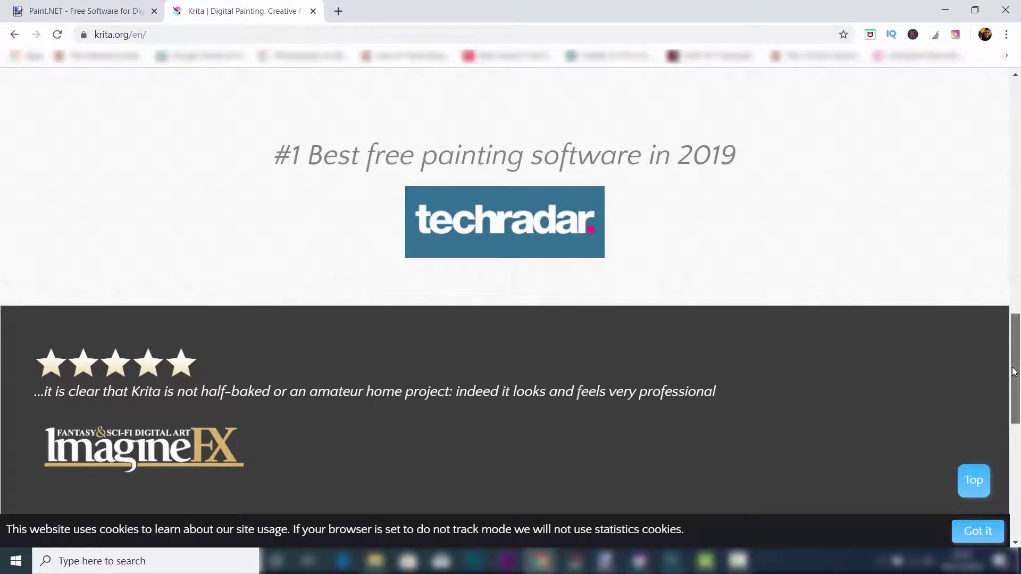
left_click_drag(1014, 372, 1014, 136)
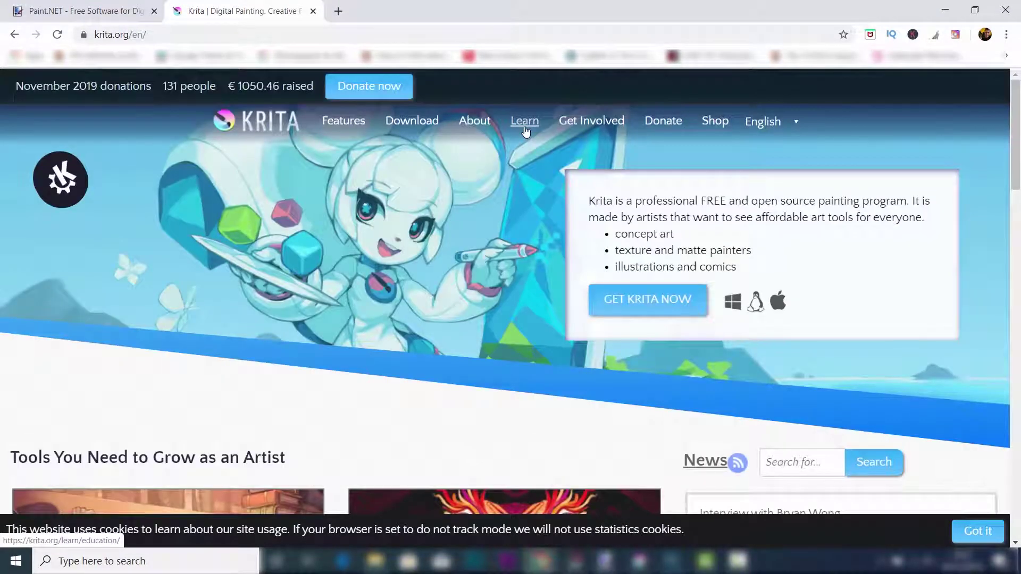
- Open Learn on krita.org and go to the Tutorials and Howto's documentation
left_click(526, 131)
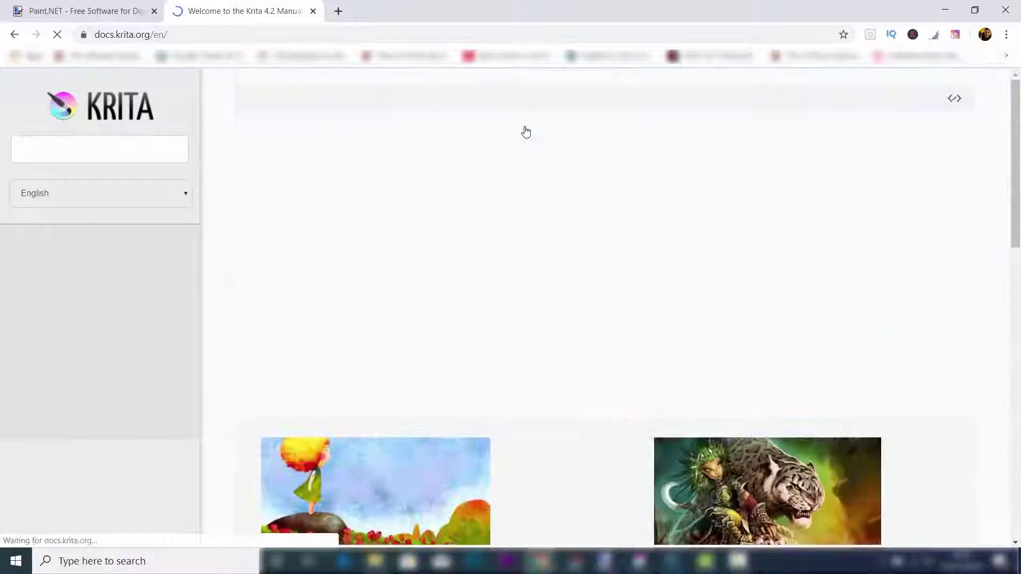
left_click_drag(1017, 125, 1020, 254)
left_click(691, 199)
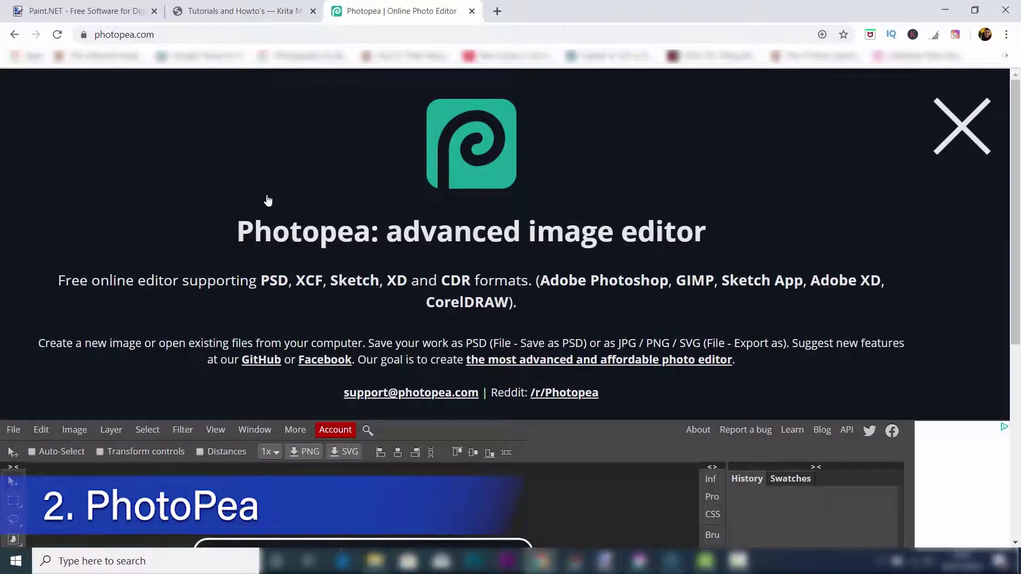
scroll(268, 200, "down", 5)
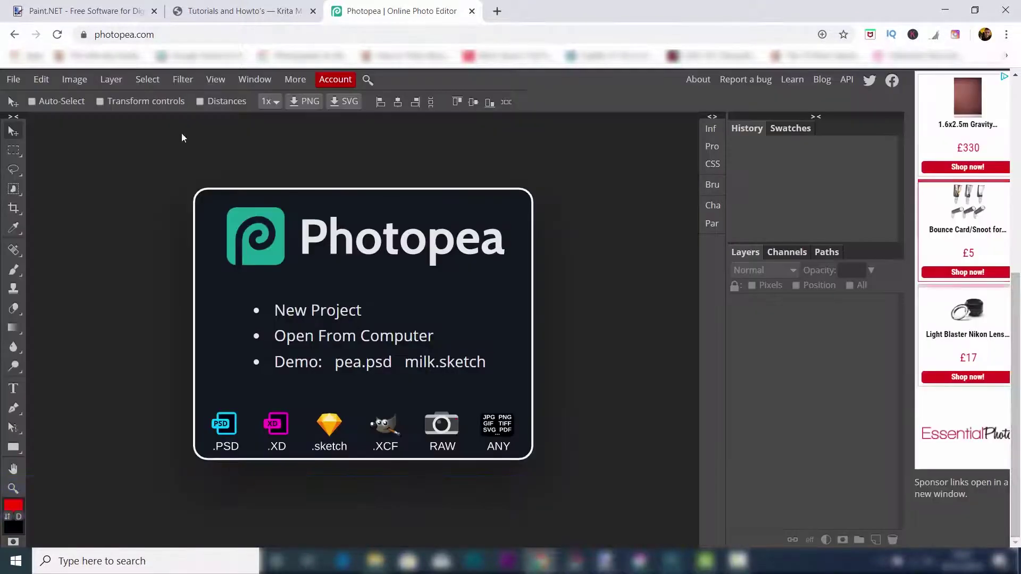
- Open and close Photopea's File menu, then reveal the other crop and slice tools
left_click(16, 80)
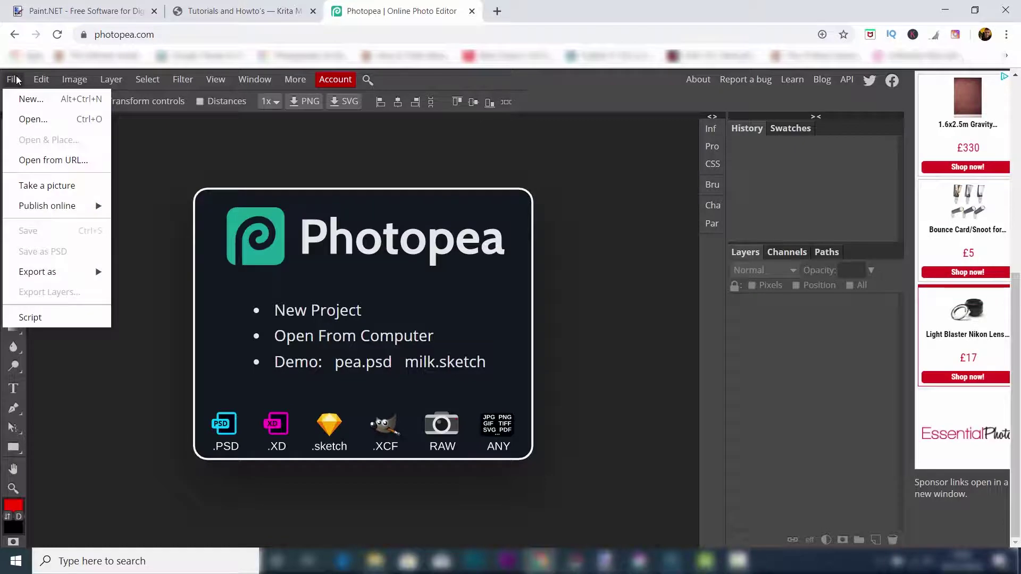
mouse_move(48, 271)
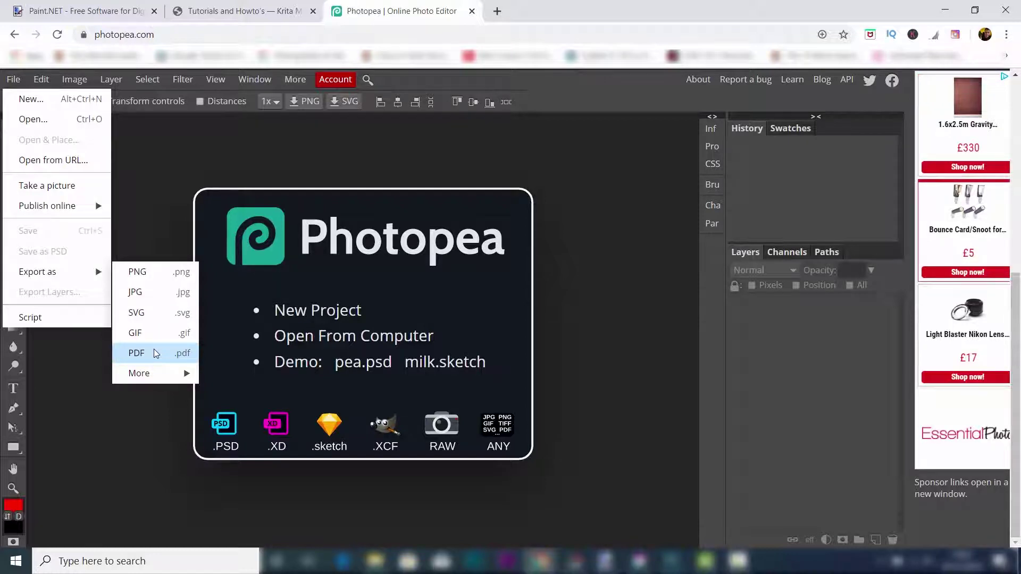
left_click(149, 206)
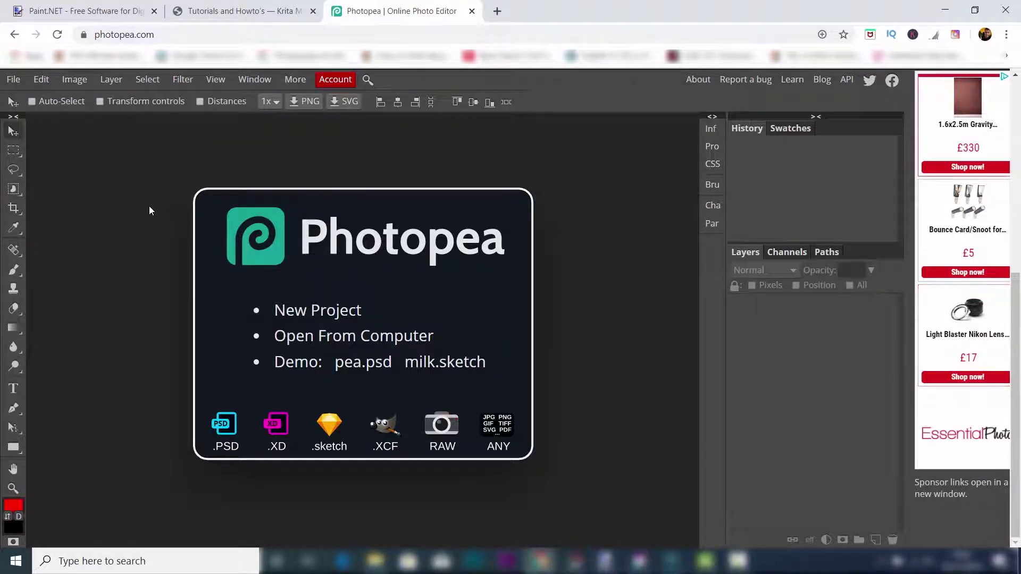
right_click(13, 211)
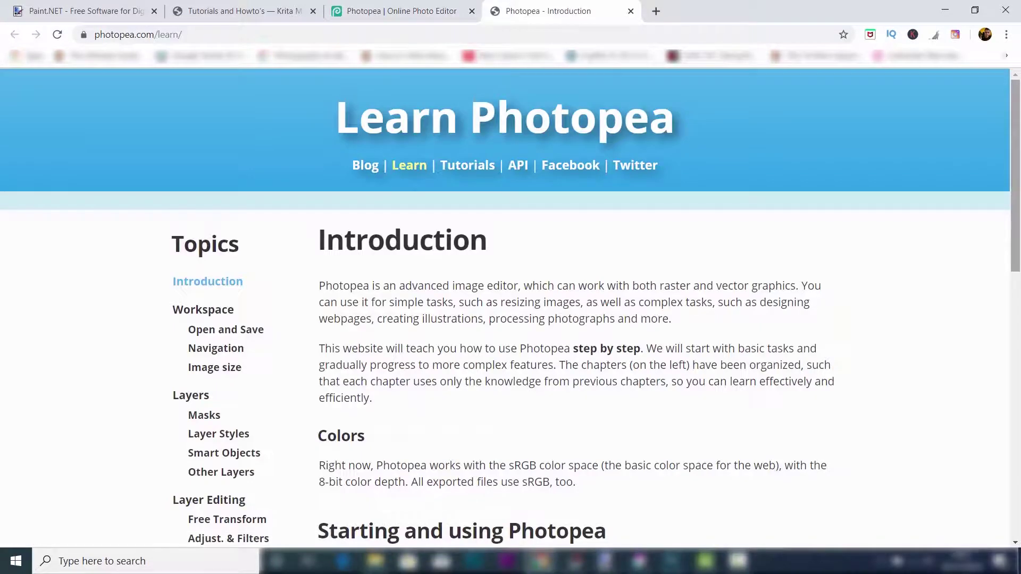
left_click_drag(1019, 100, 1018, 143)
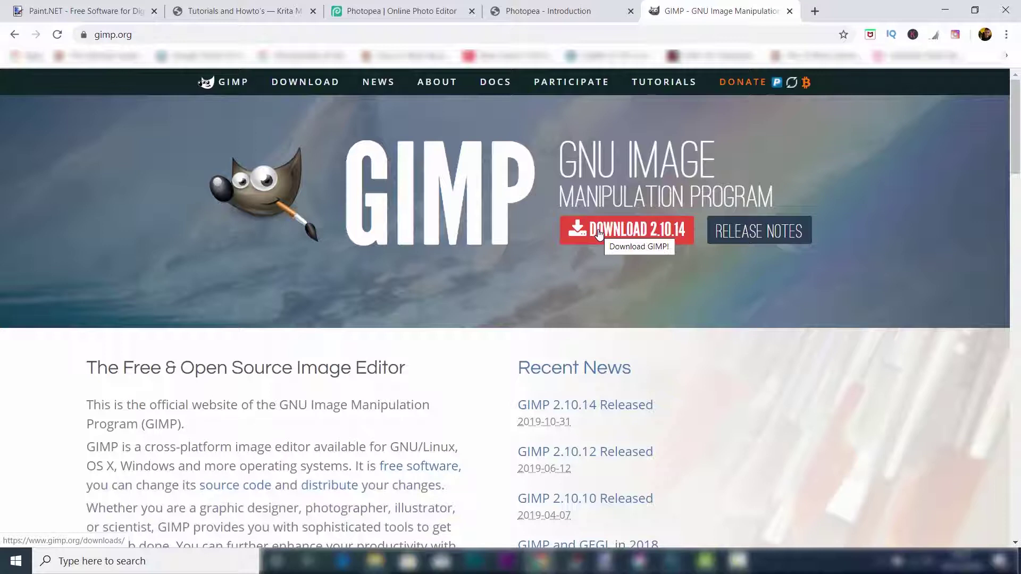
left_click_drag(1013, 128, 1014, 241)
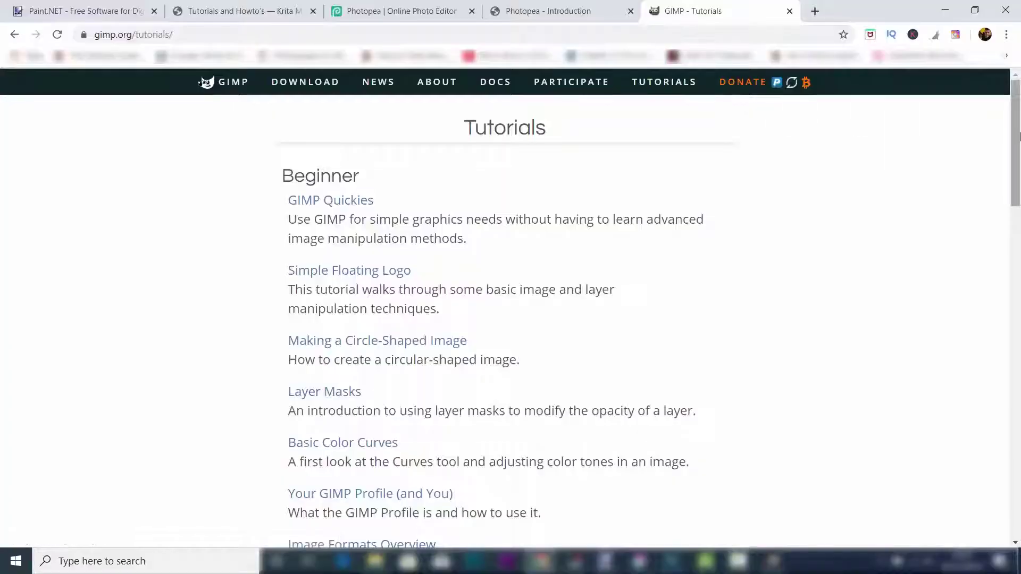
left_click_drag(1019, 137, 1019, 144)
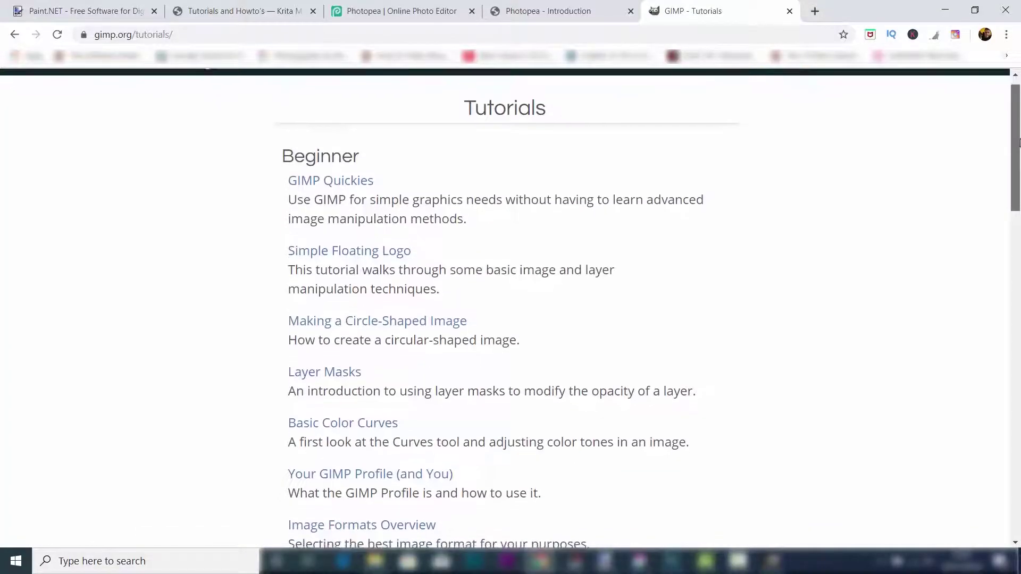